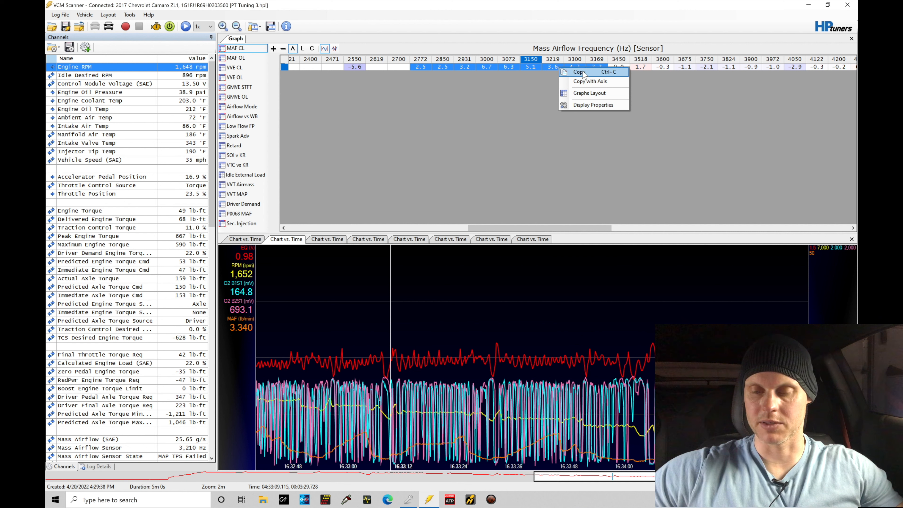
- Copy the selected MAF CL corrections for 2772 to 3369 Hz and bring up the MAF Airflow vs. Frequency table in VCM Editor
{"action": "left_click", "coordinate": [582, 72]}
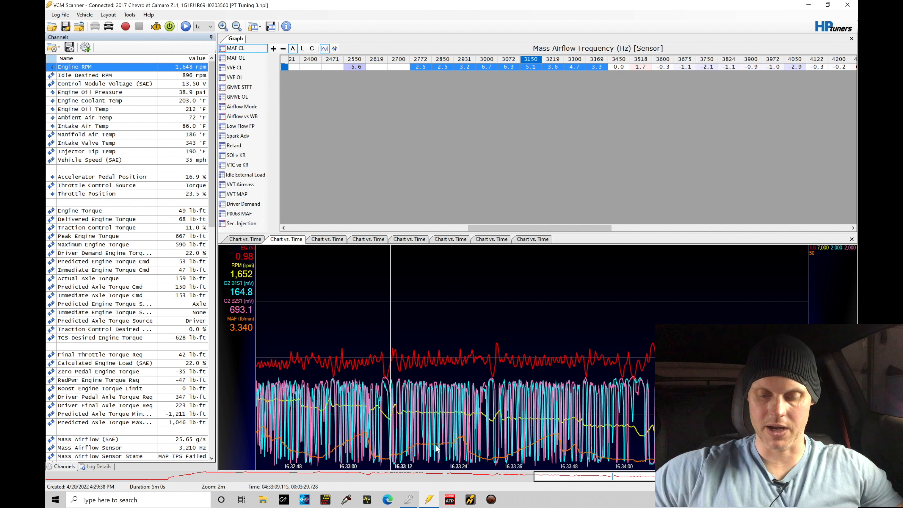
{"action": "left_click", "coordinate": [408, 500]}
{"action": "left_click", "coordinate": [313, 74]}
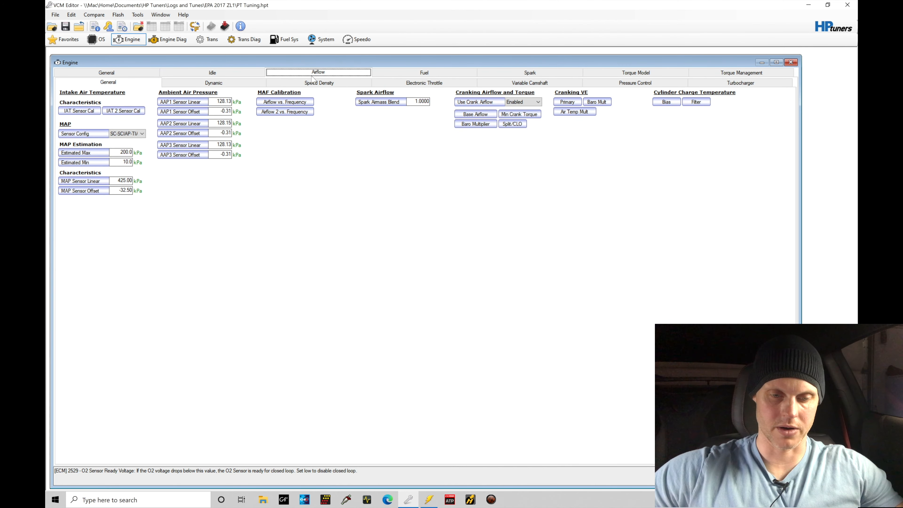
{"action": "left_click", "coordinate": [285, 111]}
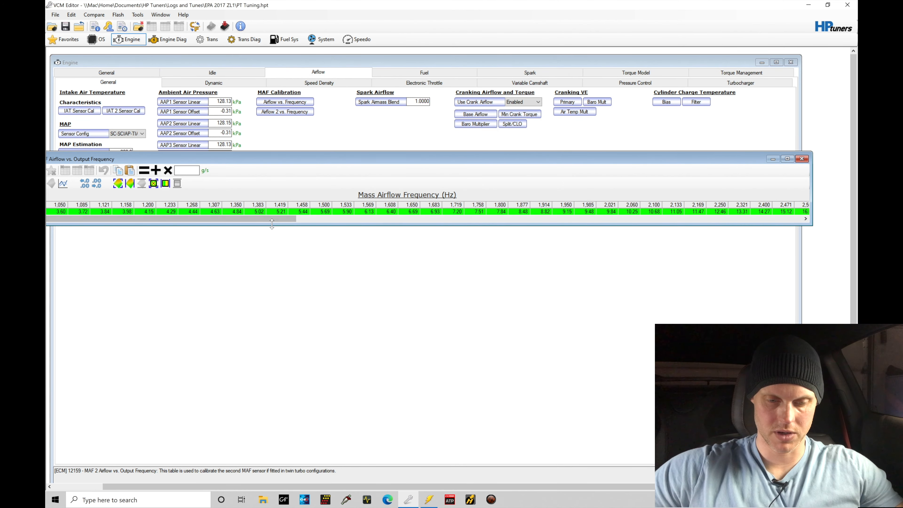
{"action": "left_click_drag", "start_coordinate": [284, 218], "coordinate": [573, 216]}
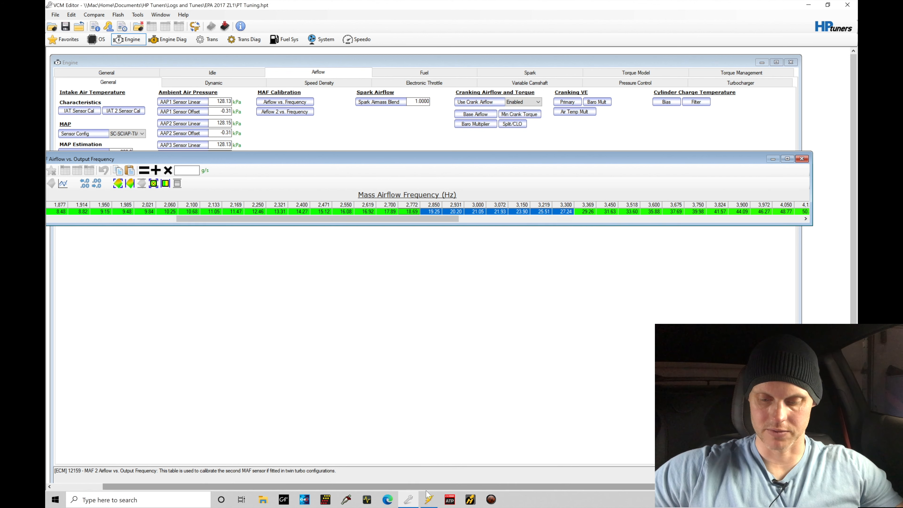
- Apply the copied corrections to the 2,772 to 3,369 Hz airflow cells with the Multiply by % - Half paste option
{"action": "left_click", "coordinate": [428, 500]}
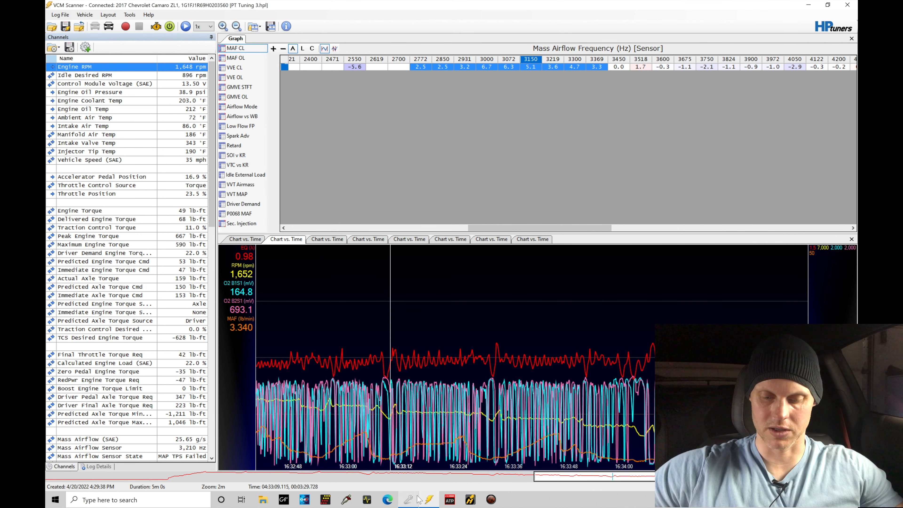
{"action": "left_click", "coordinate": [408, 500]}
{"action": "left_click_drag", "start_coordinate": [586, 211], "coordinate": [412, 214]}
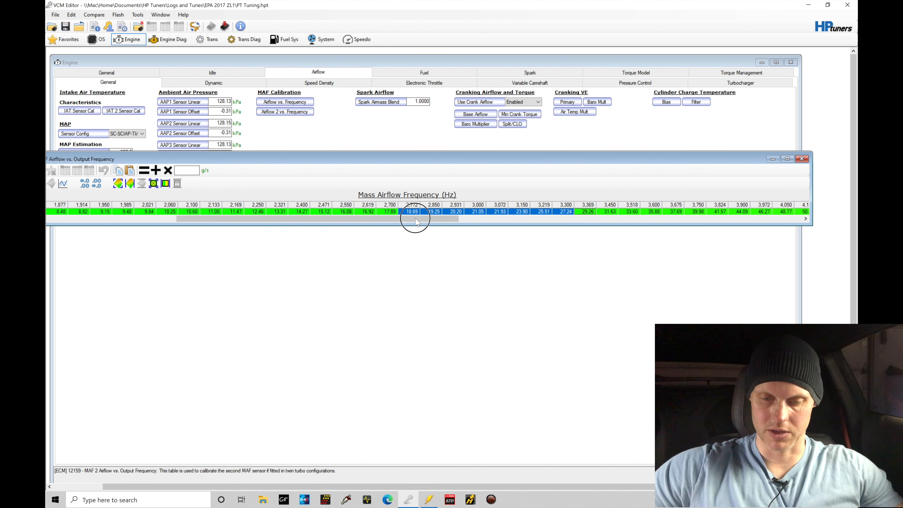
{"action": "right_click", "coordinate": [443, 215]}
{"action": "mouse_move", "coordinate": [466, 250]}
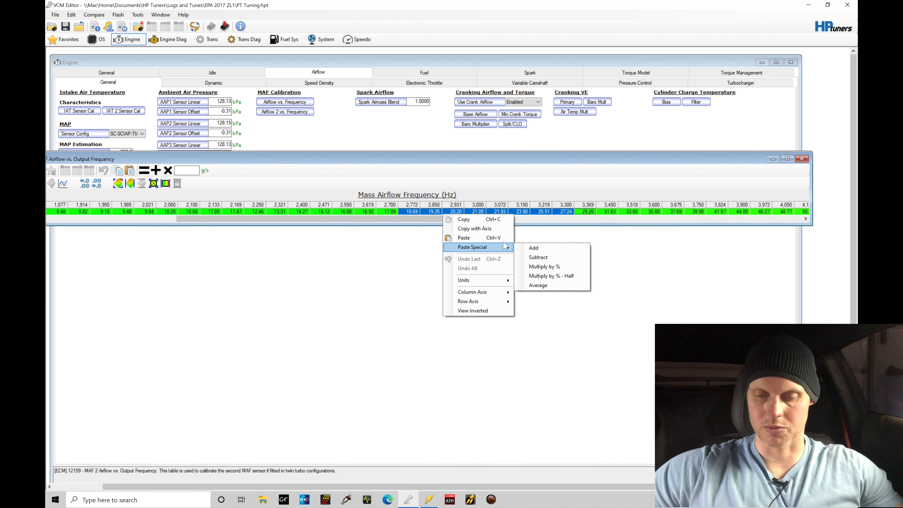
{"action": "left_click", "coordinate": [533, 276]}
- Interpolate the airflow horizontally across 3,369 to 3,518 Hz and 2,619 to 2,772 Hz, and close the MAF table
{"action": "left_click_drag", "start_coordinate": [586, 211], "coordinate": [626, 212]}
{"action": "left_click", "coordinate": [169, 183]}
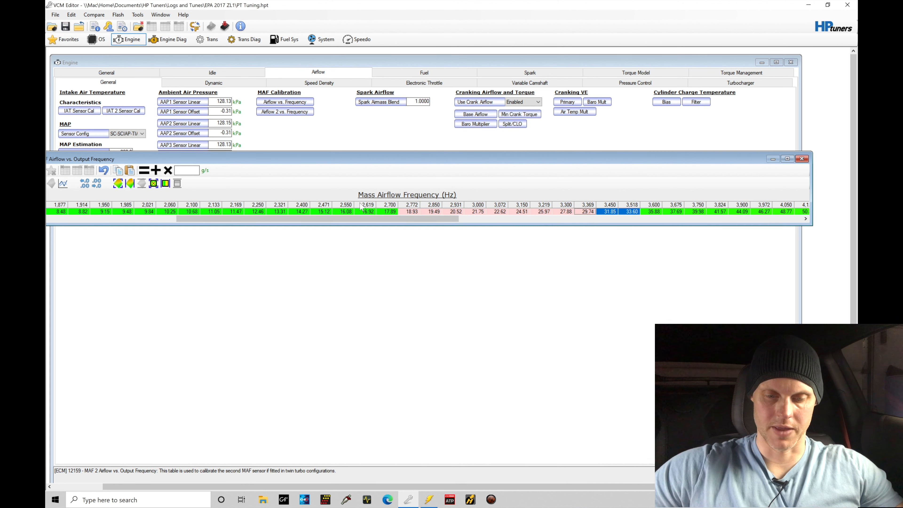
{"action": "left_click_drag", "start_coordinate": [401, 213], "coordinate": [369, 211]}
{"action": "left_click", "coordinate": [165, 183]}
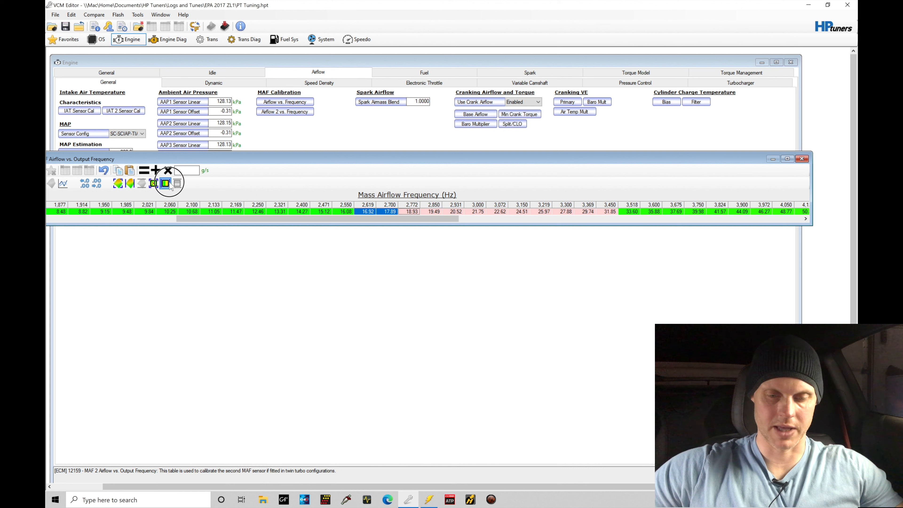
{"action": "left_click", "coordinate": [802, 159]}
- Open the Virtual Volumetric Efficiency editor and, in VCM Scanner, mark the GMVE STFT cells for 400 to 3000 rpm at ratios 0.10 to 0.52
{"action": "left_click", "coordinate": [71, 15]}
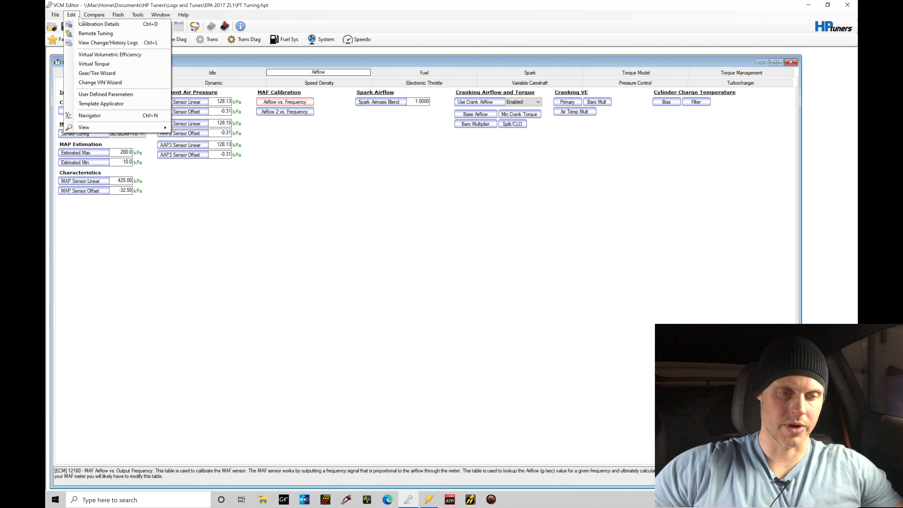
{"action": "left_click", "coordinate": [100, 55]}
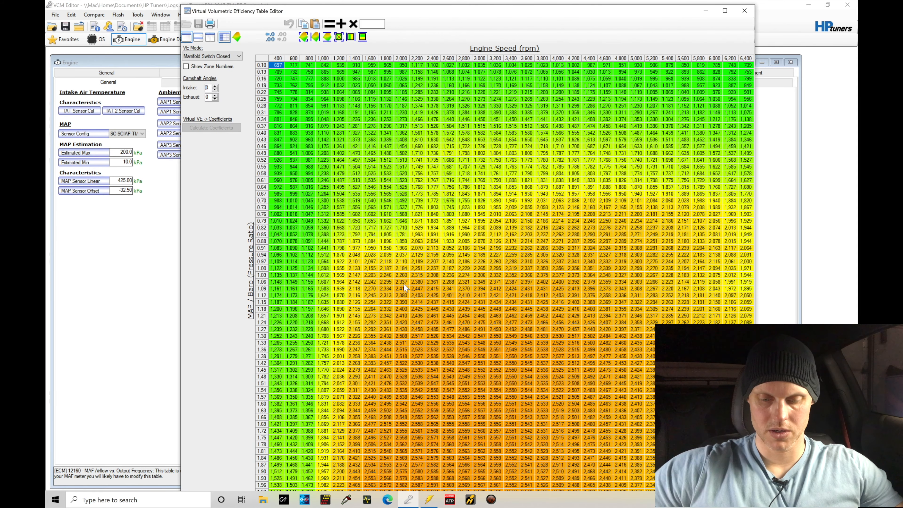
{"action": "left_click", "coordinate": [430, 501]}
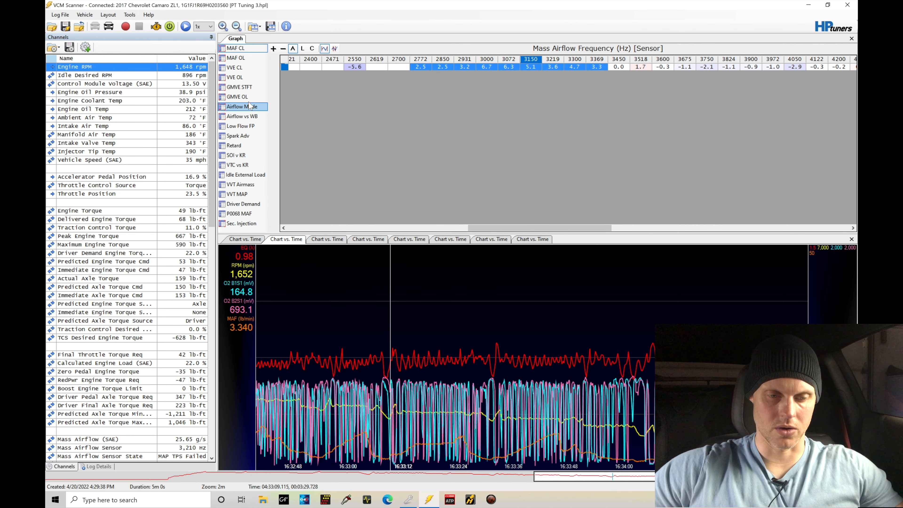
{"action": "left_click", "coordinate": [253, 89]}
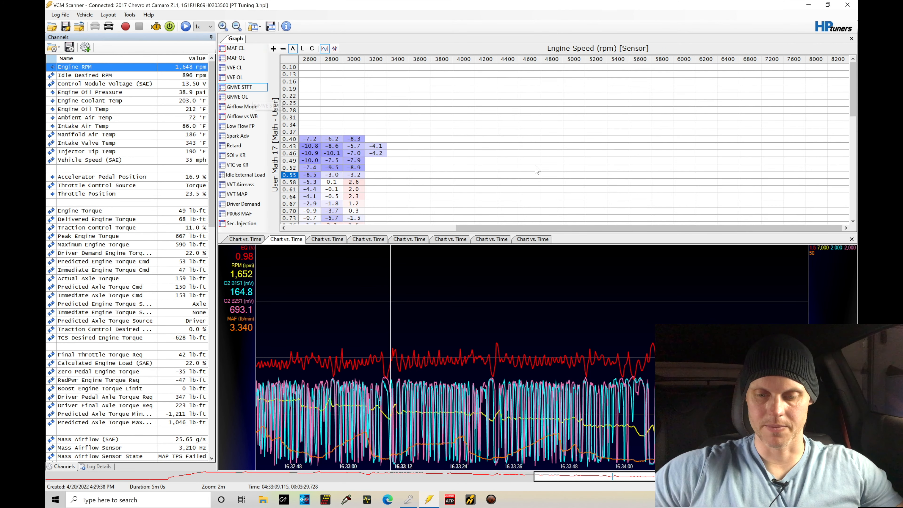
{"action": "left_click_drag", "start_coordinate": [555, 228], "coordinate": [409, 256]}
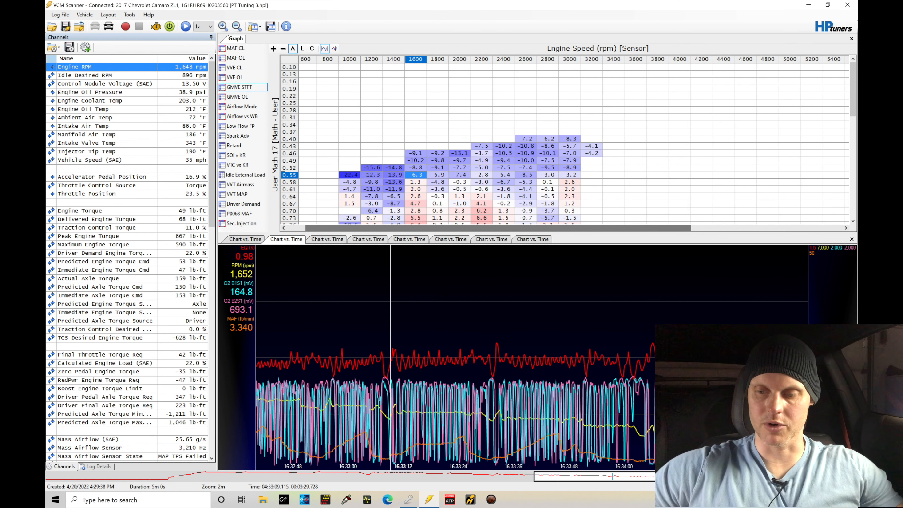
{"action": "scroll", "coordinate": [851, 113], "scroll_direction": "down", "scroll_amount": 5}
{"action": "scroll", "coordinate": [852, 109], "scroll_direction": "up", "scroll_amount": 3}
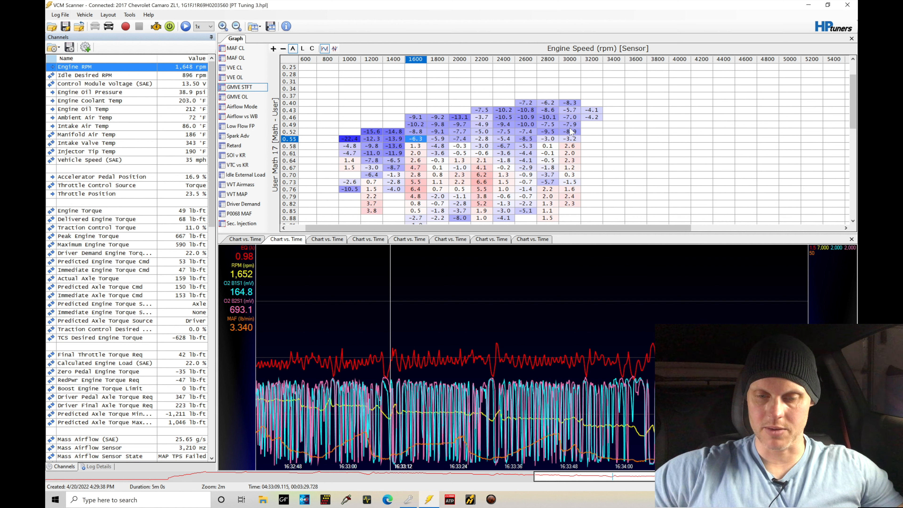
{"action": "left_click_drag", "start_coordinate": [570, 132], "coordinate": [272, 63]}
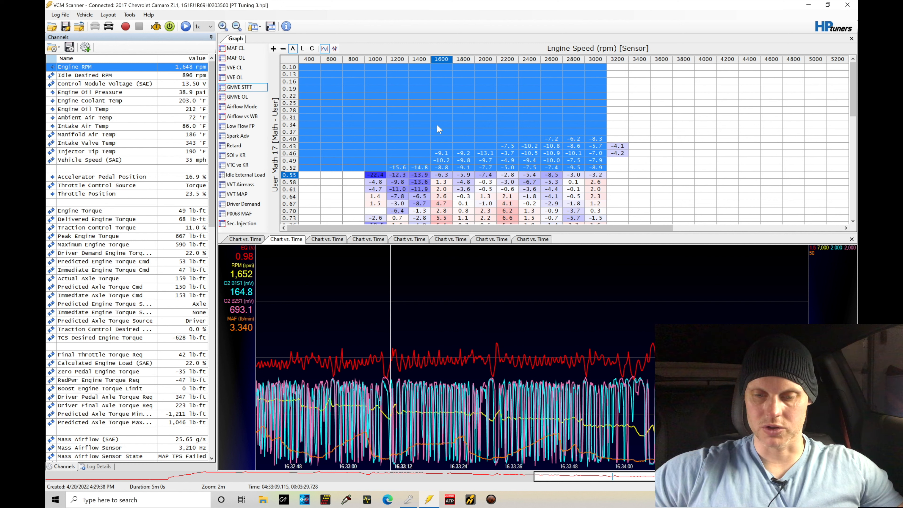
- In VCM Editor, multiply the Virtual VE cells from 400 to 3,000 rpm and pressure ratio 0.10 to 0.52 by 0.92
{"action": "left_click", "coordinate": [409, 500]}
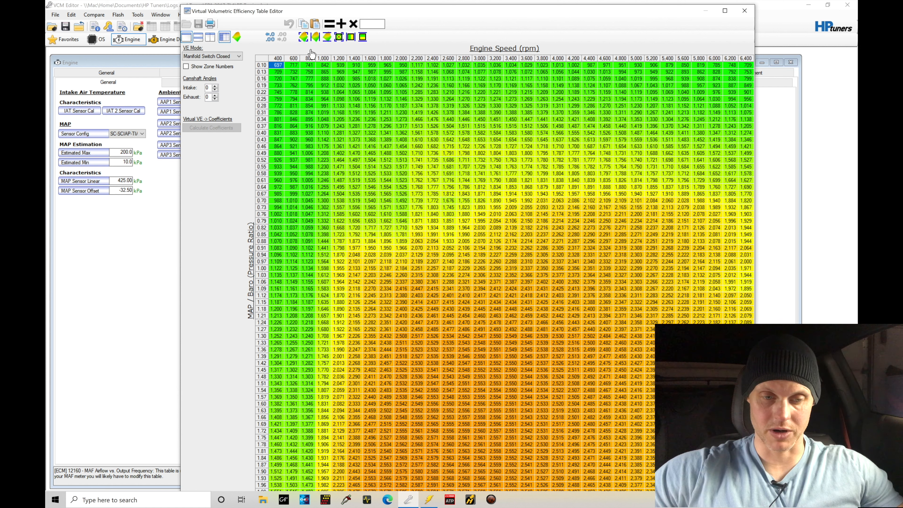
{"action": "left_click_drag", "start_coordinate": [278, 69], "coordinate": [476, 160]}
{"action": "left_click", "coordinate": [371, 24]}
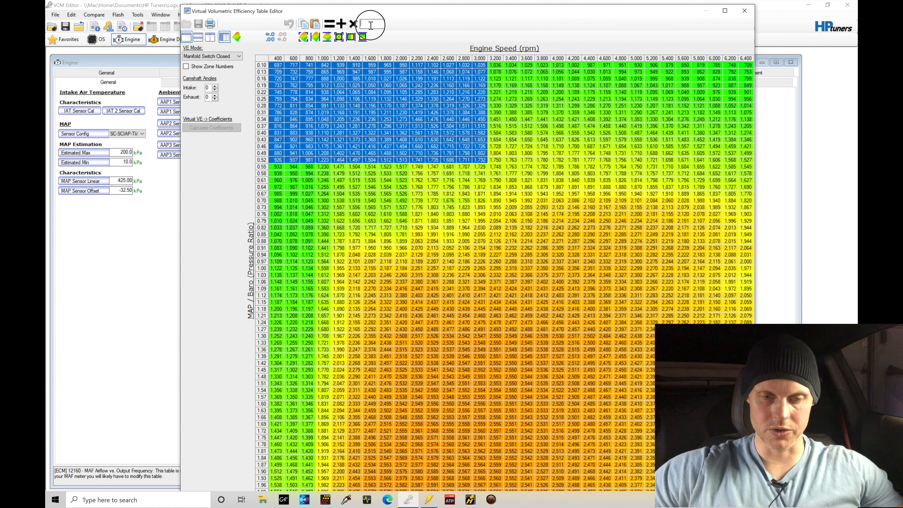
{"action": "type", "text": "0.92"}
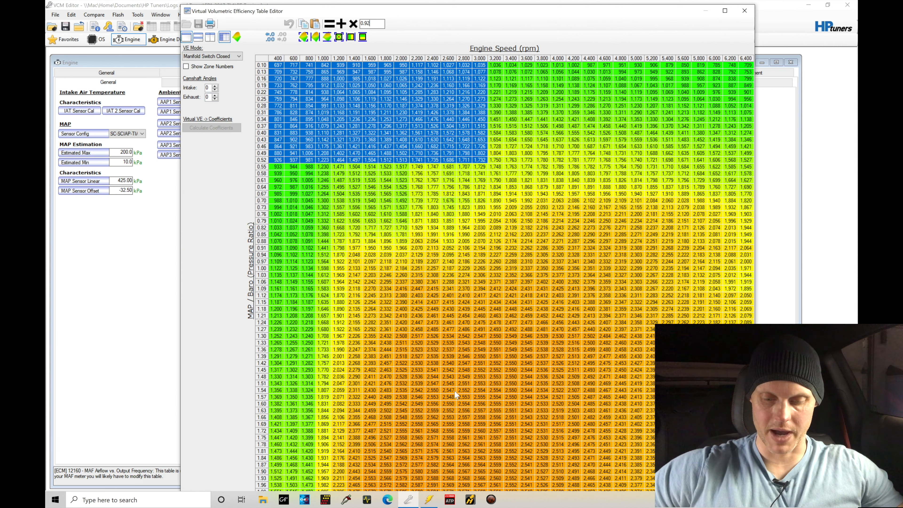
{"action": "left_click", "coordinate": [429, 499]}
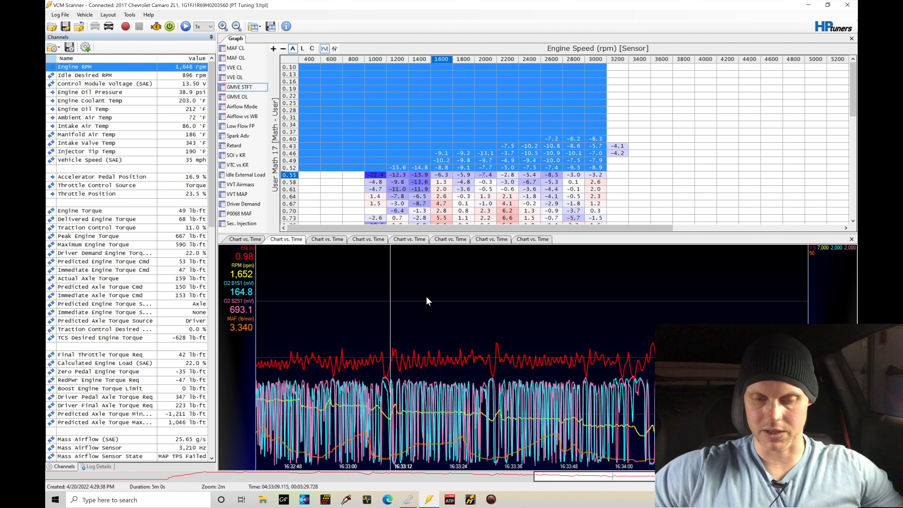
{"action": "left_click", "coordinate": [408, 499]}
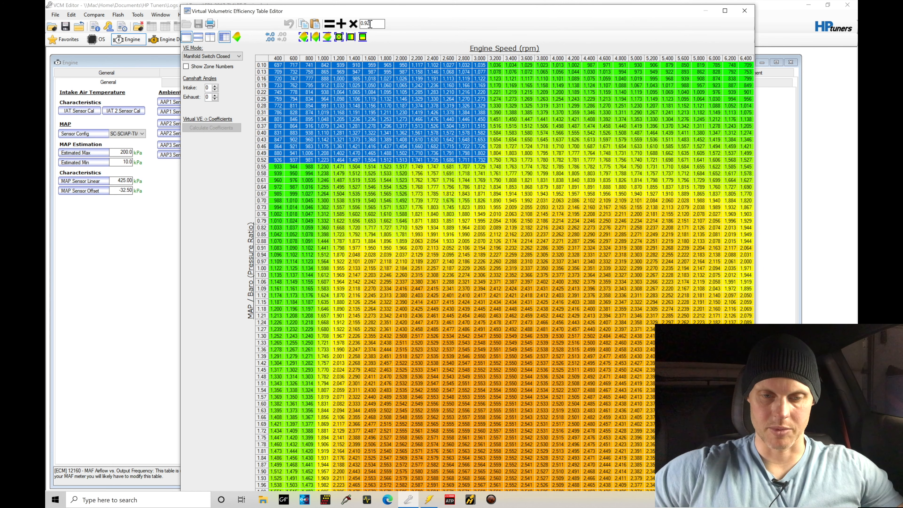
{"action": "left_click", "coordinate": [354, 23]}
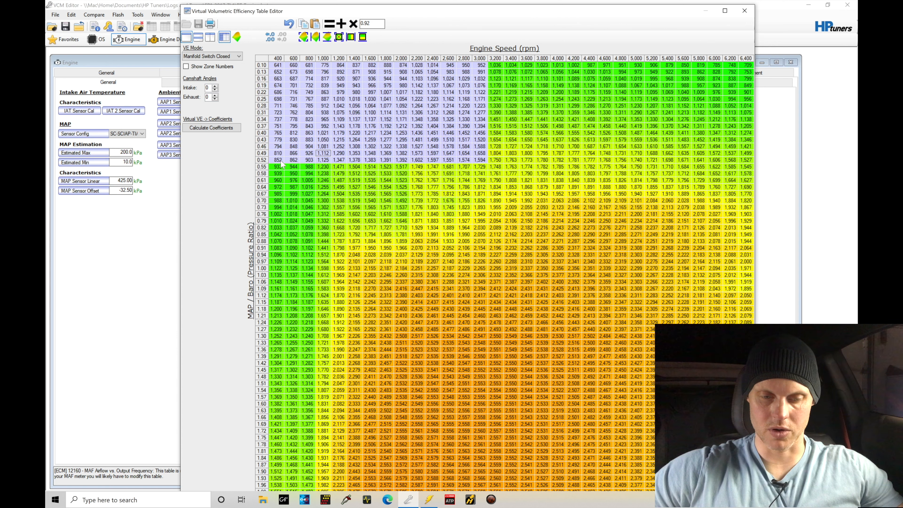
- Blend the scaled VE area by interpolating vertically from 0.52 to 0.64 and horizontally from 3,000 to 3,400 rpm
{"action": "left_click_drag", "start_coordinate": [281, 163], "coordinate": [511, 65]}
{"action": "left_click", "coordinate": [362, 38]}
{"action": "left_click", "coordinate": [351, 37]}
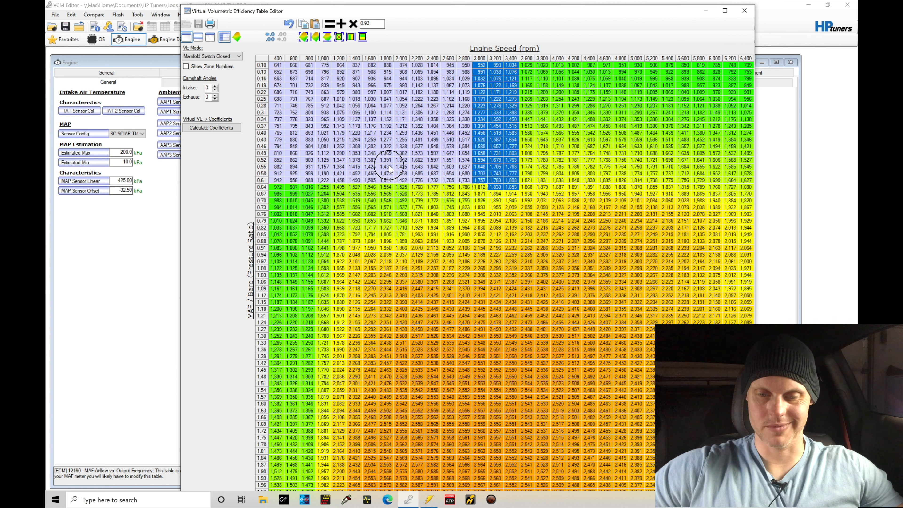
{"action": "left_click", "coordinate": [389, 169]}
- Review the GMVE STFT errors at higher pressure ratios in VCM Scanner and inspect the edited VE table as a 3D surface
{"action": "left_click", "coordinate": [428, 499]}
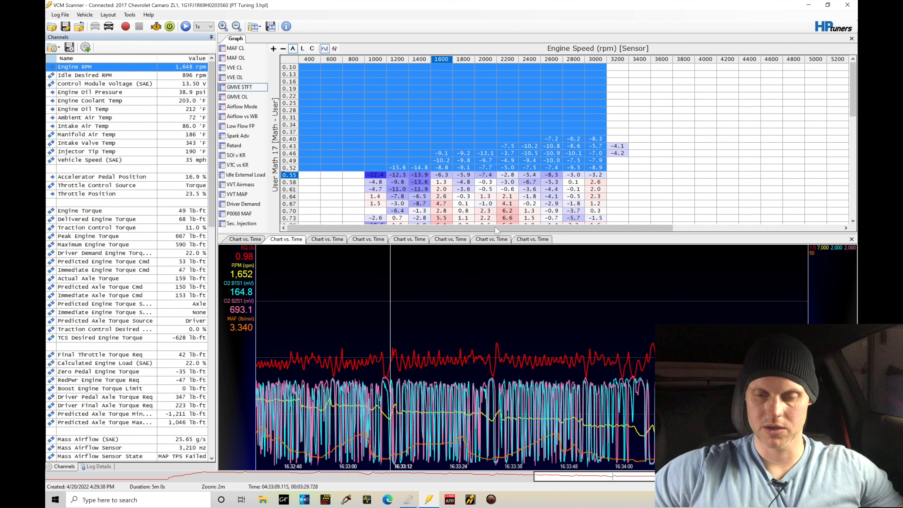
{"action": "scroll", "coordinate": [549, 174], "scroll_direction": "down", "scroll_amount": 3}
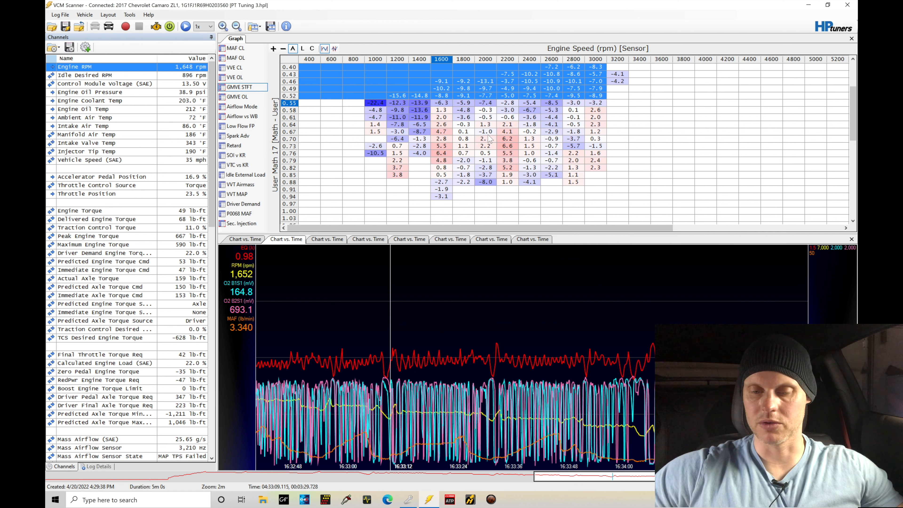
{"action": "left_click", "coordinate": [408, 499]}
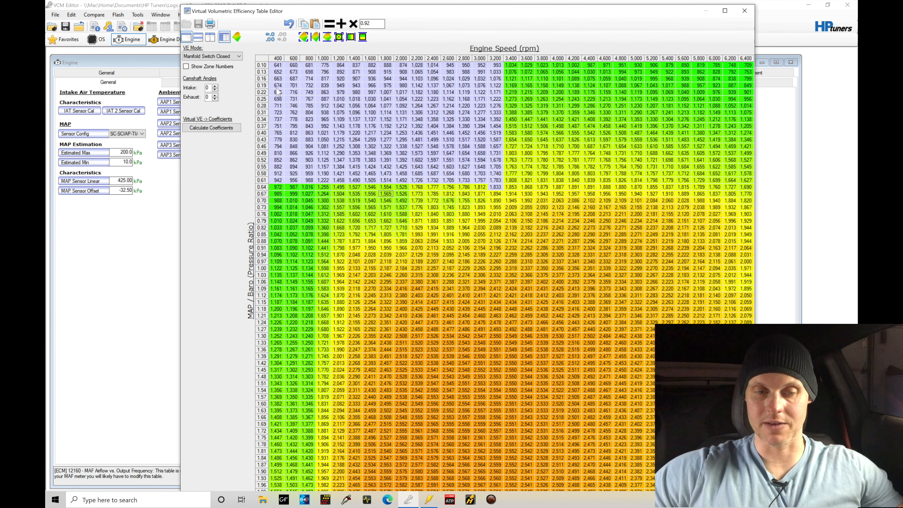
{"action": "left_click", "coordinate": [236, 36]}
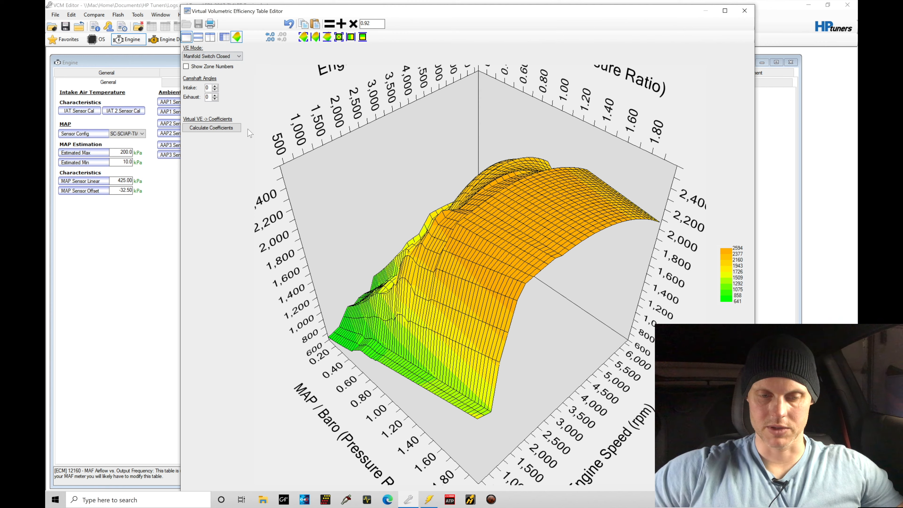
{"action": "mouse_move", "coordinate": [271, 135]}
{"action": "left_mouse_down"}
{"action": "mouse_move", "coordinate": [291, 123]}
{"action": "mouse_move", "coordinate": [286, 128]}
{"action": "left_mouse_up"}
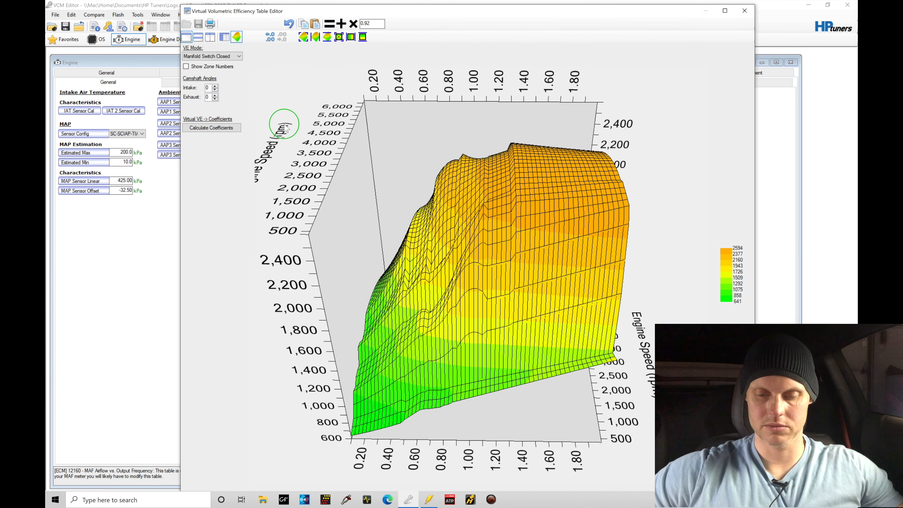
{"action": "left_click", "coordinate": [224, 37]}
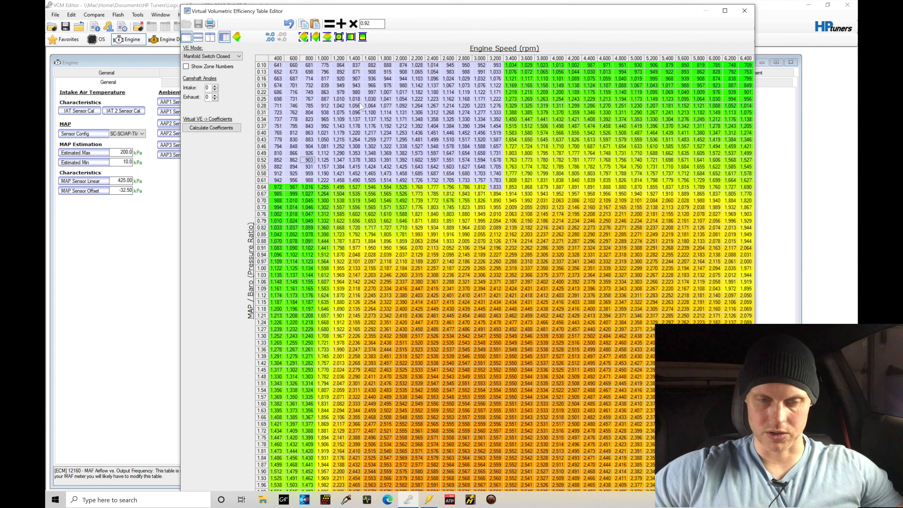
- Calculate the coefficients for the Manifold Switch Closed mode and copy the whole resulting VE table
{"action": "left_click", "coordinate": [221, 127]}
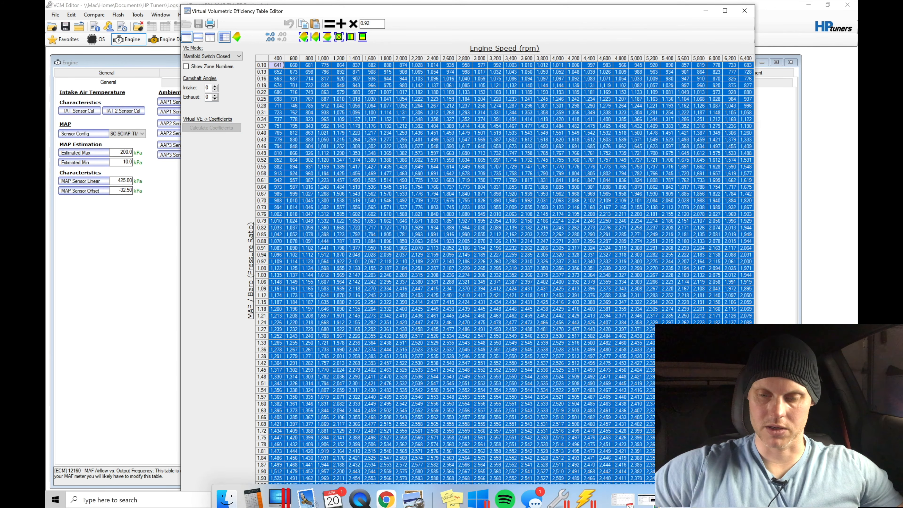
{"action": "right_click", "coordinate": [631, 215]}
{"action": "left_click", "coordinate": [641, 218]}
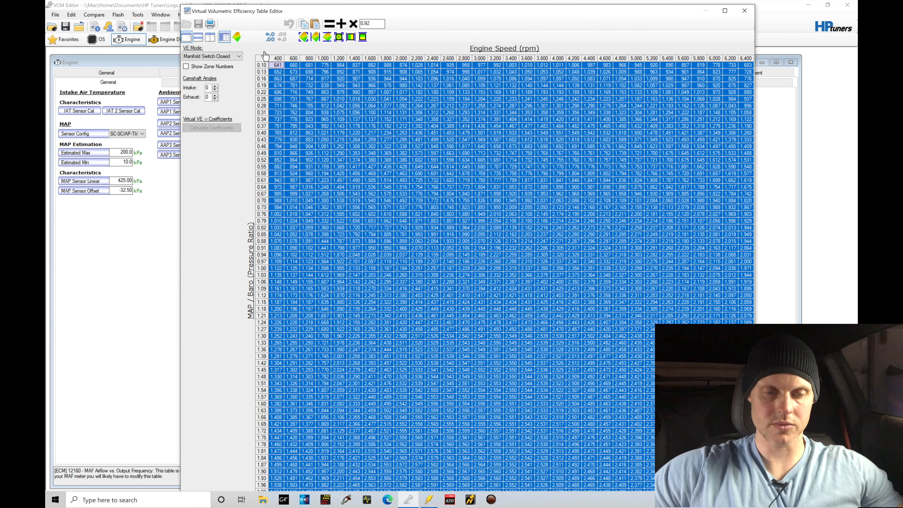
- Paste the copied VE table into the Manifold Switch Open (DoD) mode and calculate its coefficients
{"action": "left_click", "coordinate": [239, 56]}
{"action": "left_click", "coordinate": [230, 75]}
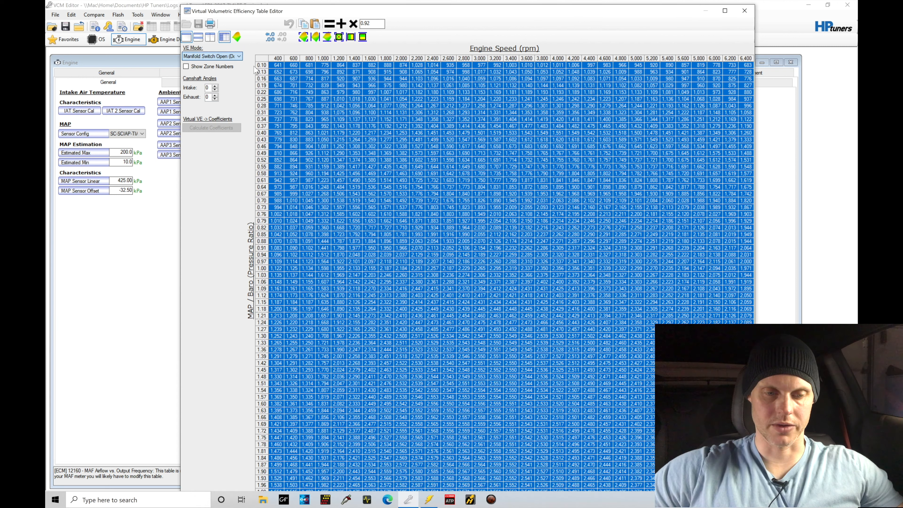
{"action": "right_click", "coordinate": [276, 61]}
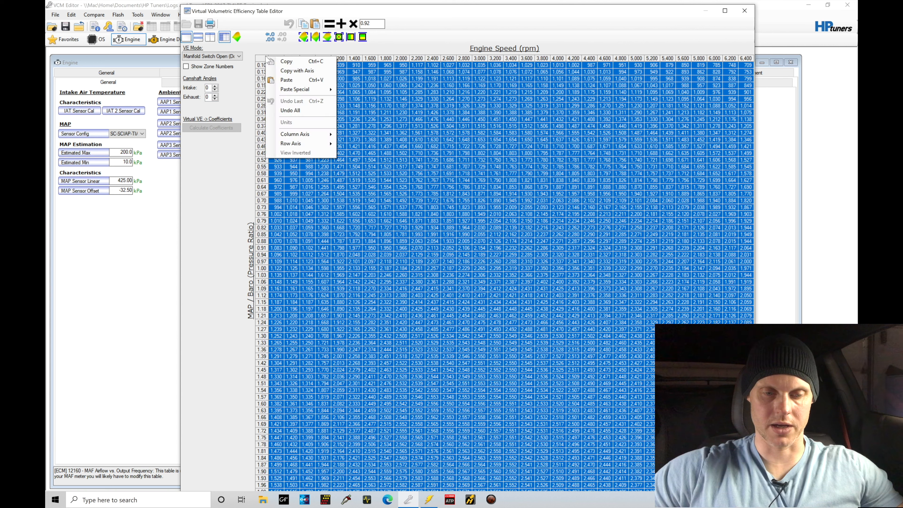
{"action": "left_click", "coordinate": [284, 78]}
{"action": "left_click", "coordinate": [211, 128]}
- Paste the copied VE table into the Manifold Switch Closed (DoD) mode and calculate its coefficients
{"action": "left_click", "coordinate": [239, 56]}
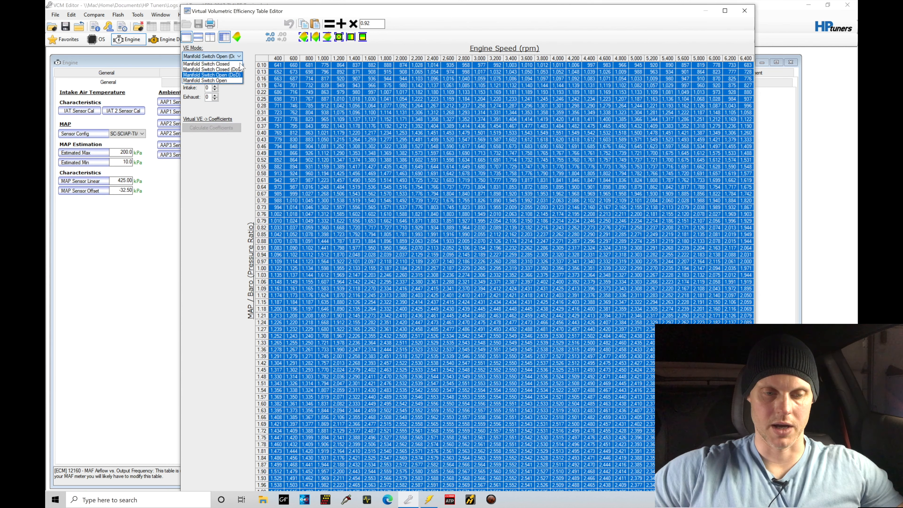
{"action": "left_click", "coordinate": [227, 67]}
{"action": "right_click", "coordinate": [268, 61]}
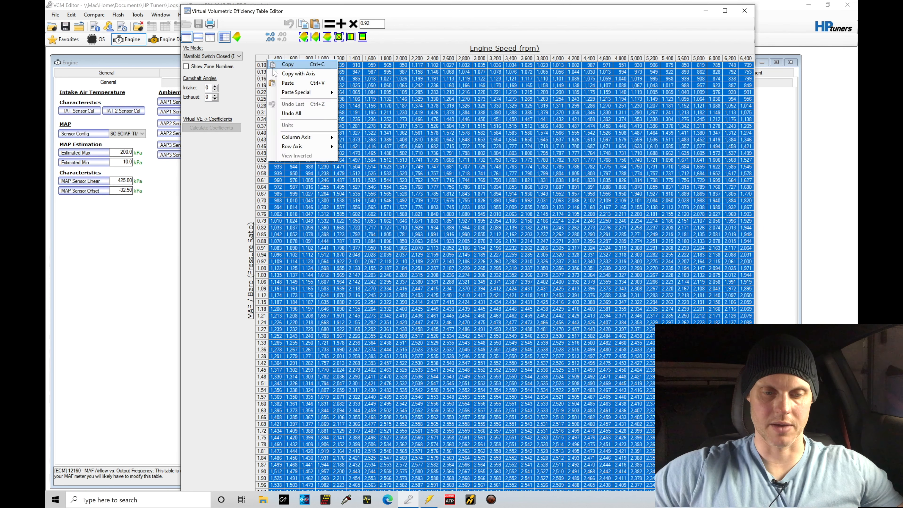
{"action": "left_click", "coordinate": [279, 81]}
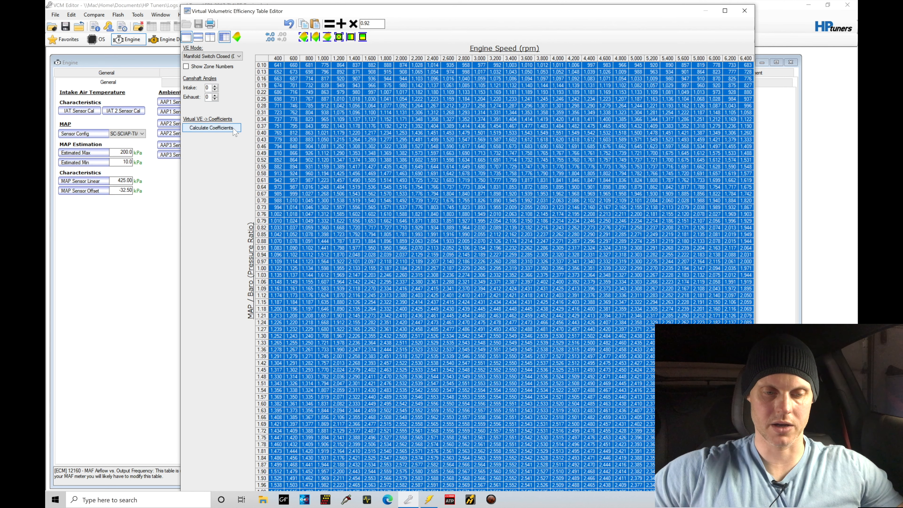
{"action": "left_click", "coordinate": [211, 128]}
- Paste the copied VE table into the Manifold Switch Closed mode and display the Manifold Switch Open table
{"action": "left_click", "coordinate": [239, 56]}
{"action": "left_click", "coordinate": [231, 64]}
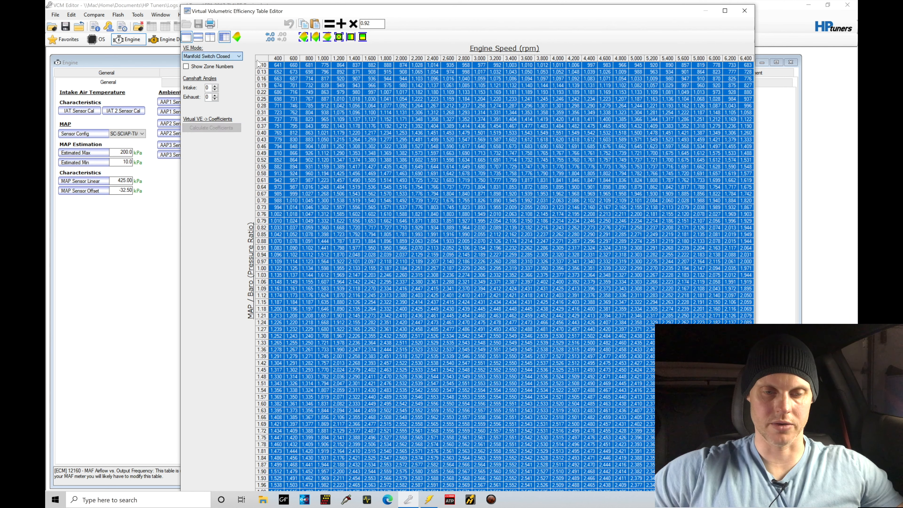
{"action": "right_click", "coordinate": [266, 58]}
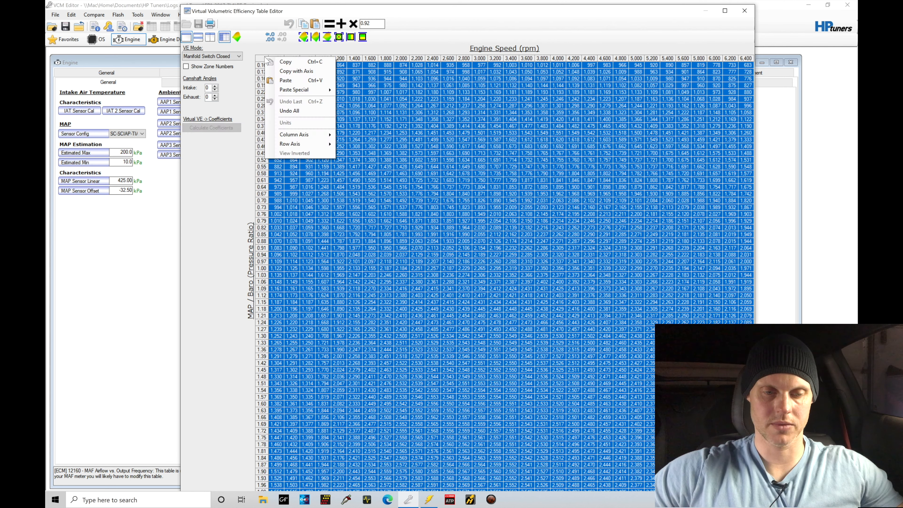
{"action": "left_click", "coordinate": [278, 81]}
{"action": "left_click", "coordinate": [239, 56]}
{"action": "left_click", "coordinate": [231, 75]}
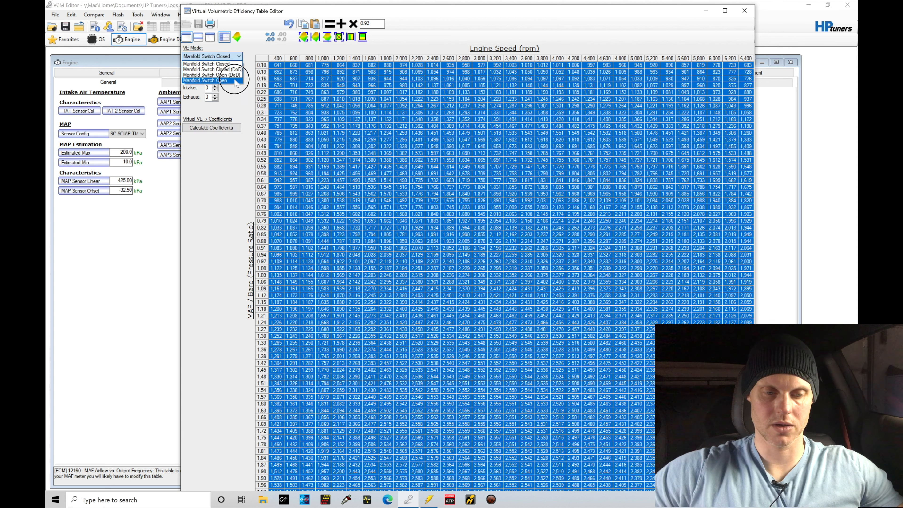
{"action": "left_click", "coordinate": [518, 277]}
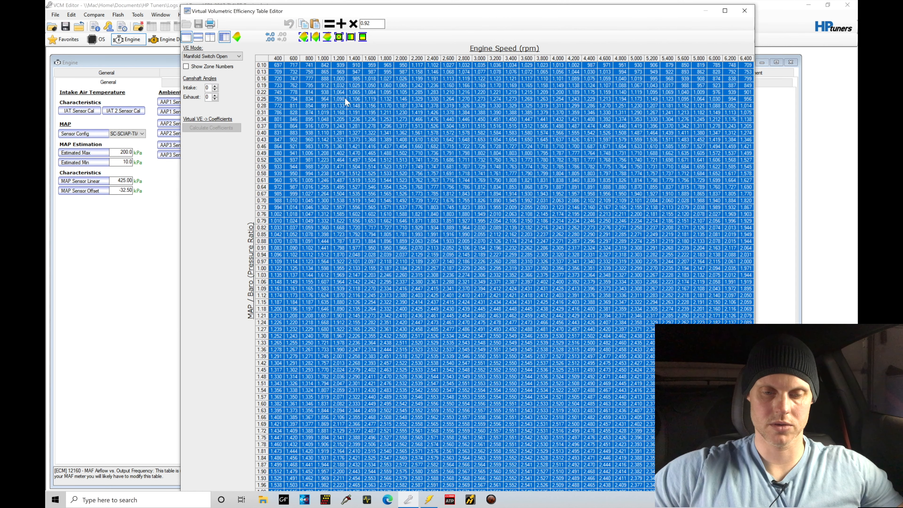
- Return to the Manifold Switch Closed mode, paste the copied VE table and calculate its coefficients
{"action": "left_click", "coordinate": [239, 56]}
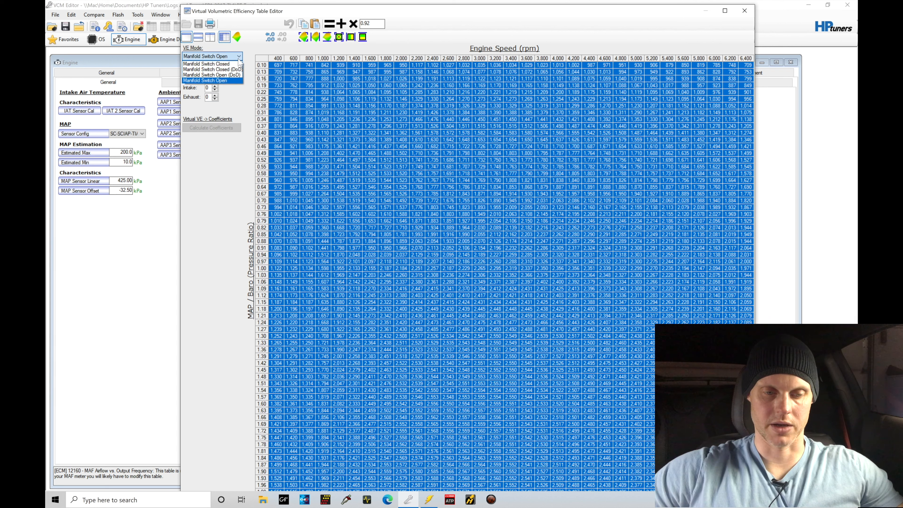
{"action": "left_click", "coordinate": [214, 67]}
{"action": "right_click", "coordinate": [263, 62]}
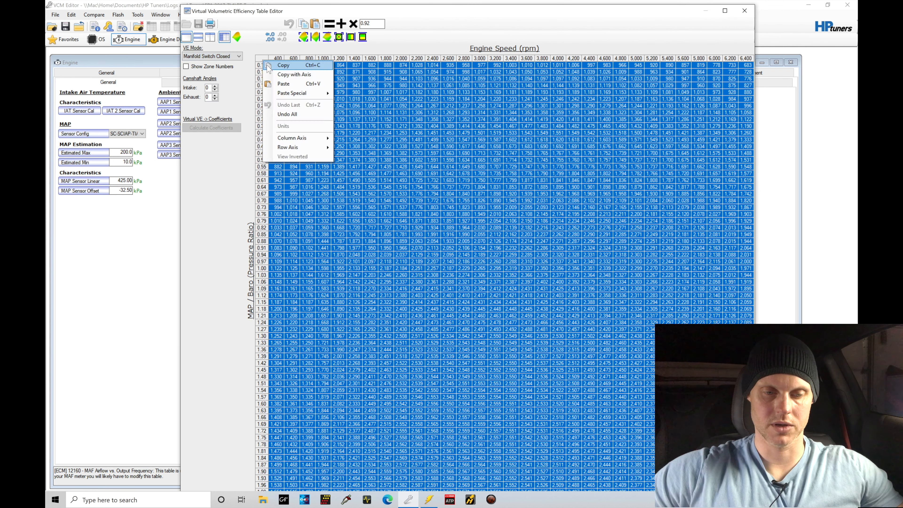
{"action": "left_click", "coordinate": [278, 87]}
{"action": "left_click", "coordinate": [229, 128]}
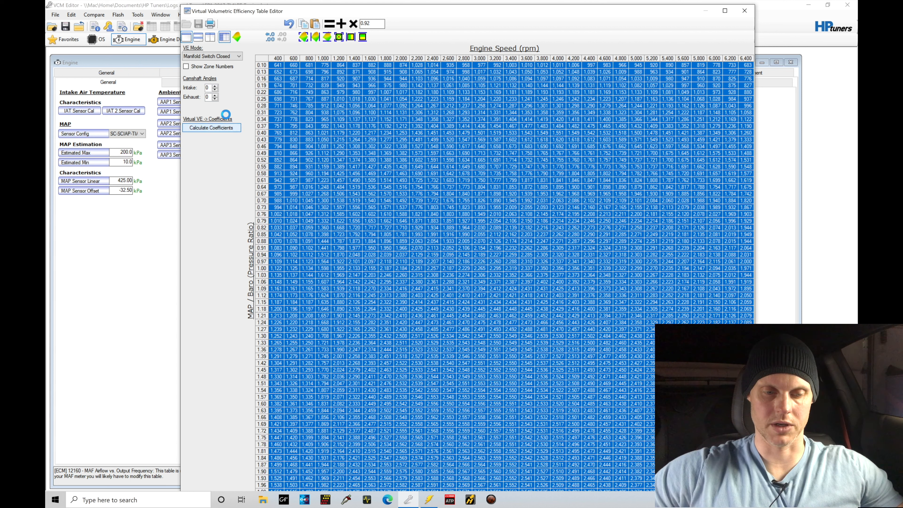
- Paste the VE table into the Manifold Switch Closed (DoD) mode again and recalculate its coefficients
{"action": "left_click", "coordinate": [238, 56]}
{"action": "left_click", "coordinate": [242, 73]}
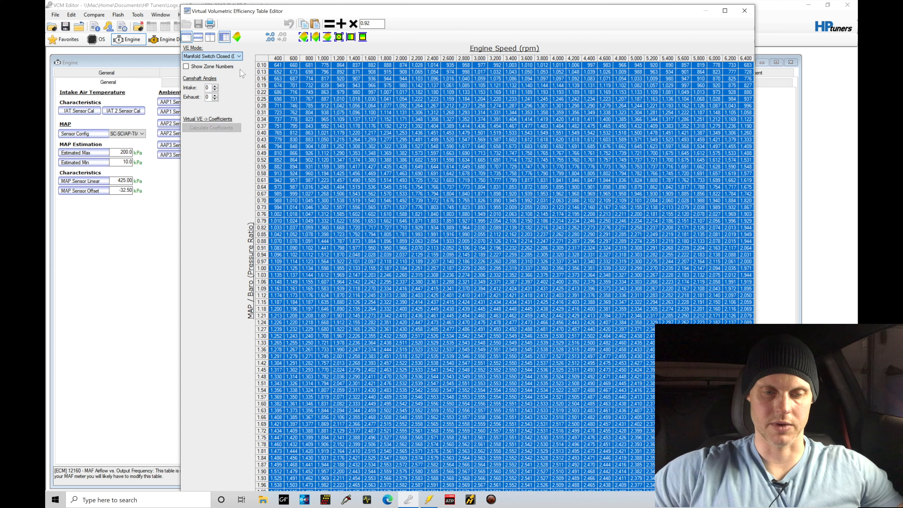
{"action": "right_click", "coordinate": [263, 63]}
{"action": "left_click", "coordinate": [278, 87]}
{"action": "left_click", "coordinate": [229, 128]}
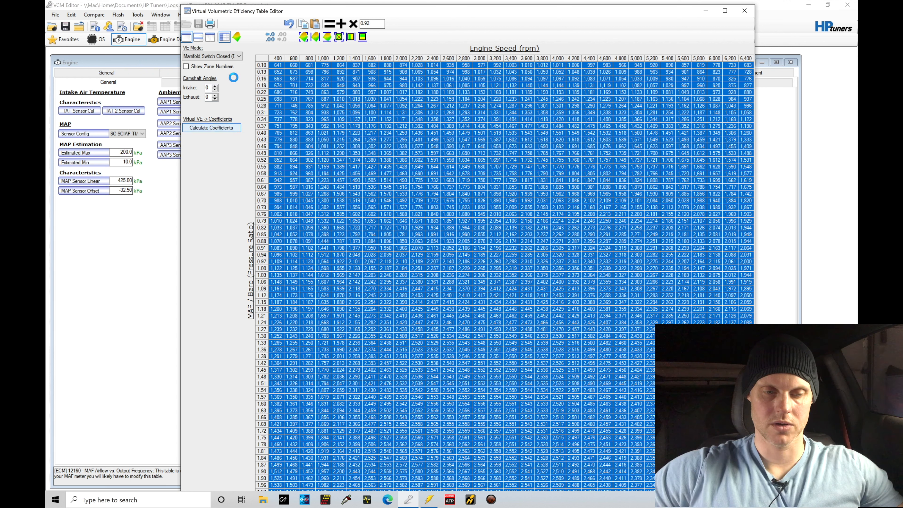
- Paste the VE table into the Manifold Switch Open (DoD) mode again and recalculate its coefficients
{"action": "left_click", "coordinate": [239, 56]}
{"action": "left_click", "coordinate": [241, 79]}
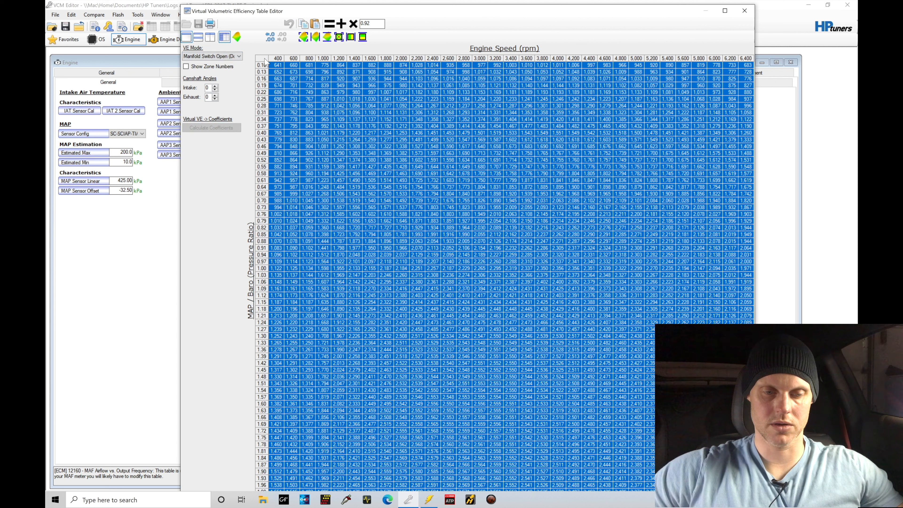
{"action": "right_click", "coordinate": [265, 63]}
{"action": "left_click", "coordinate": [279, 86]}
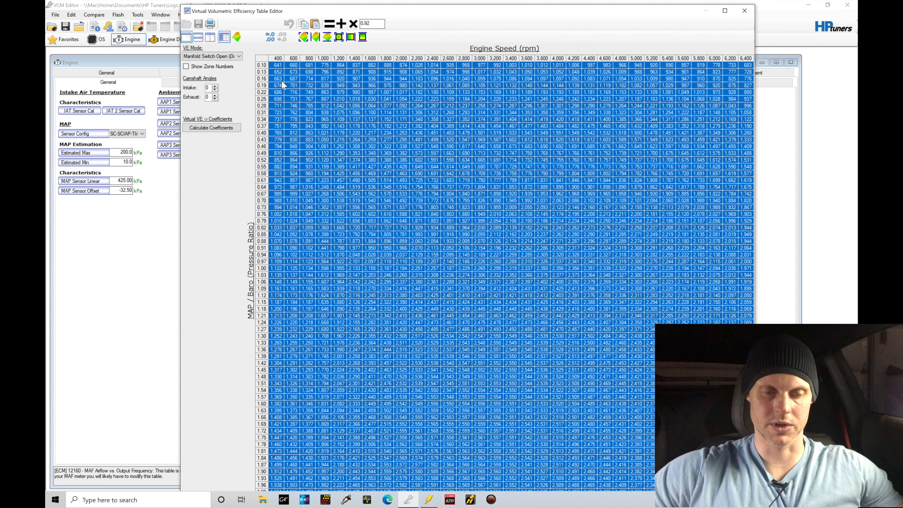
{"action": "left_click", "coordinate": [232, 128]}
- Paste the copied VE table into the Manifold Switch Open mode, calculate its coefficients and close the Virtual VE editor
{"action": "left_click", "coordinate": [239, 56]}
{"action": "left_click", "coordinate": [238, 85]}
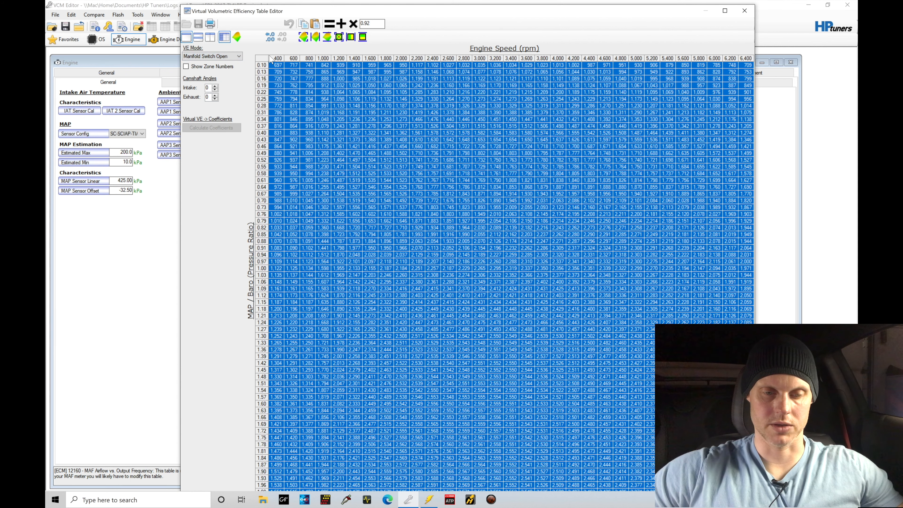
{"action": "right_click", "coordinate": [264, 62]}
{"action": "left_click", "coordinate": [280, 85]}
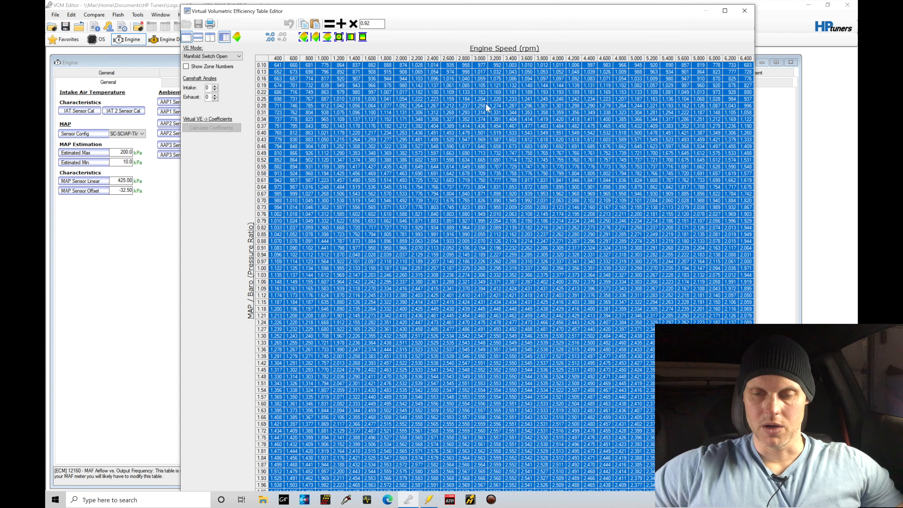
{"action": "left_click", "coordinate": [486, 109]}
{"action": "left_click", "coordinate": [744, 11]}
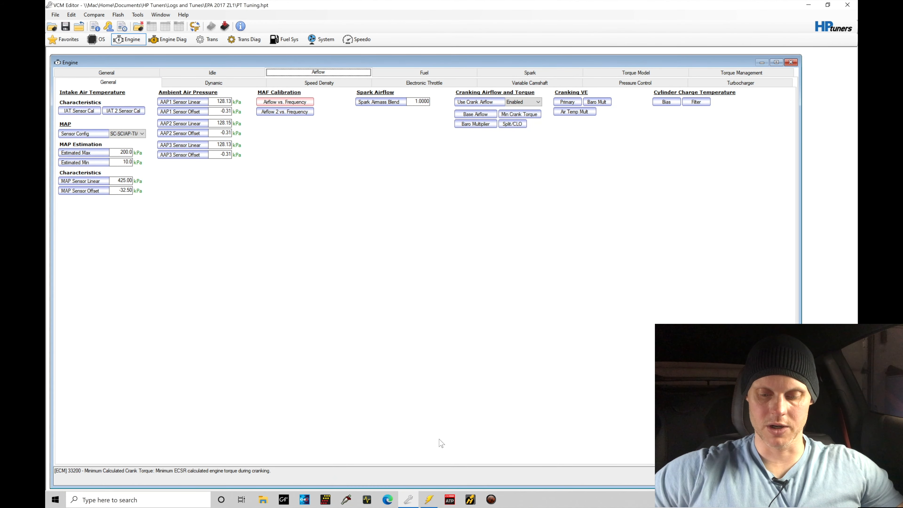
- Switch to VCM Scanner and examine the log at several chart points against the GMVE STFT cells at higher pressure ratios
{"action": "left_click", "coordinate": [429, 499]}
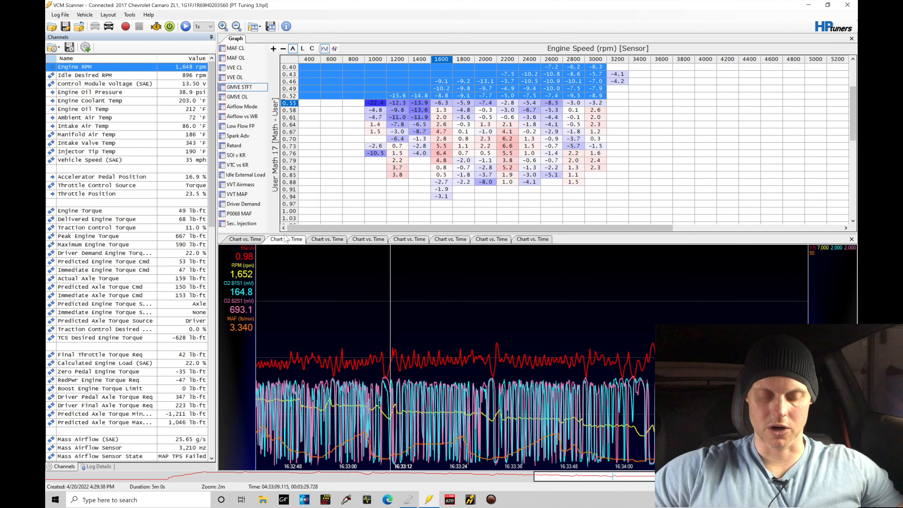
{"action": "left_click_drag", "start_coordinate": [310, 329], "coordinate": [430, 308]}
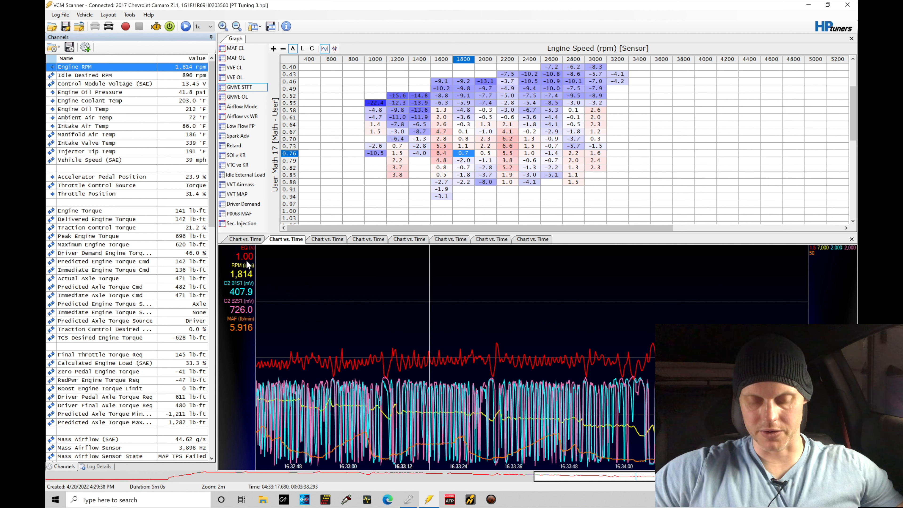
{"action": "left_click_drag", "start_coordinate": [424, 323], "coordinate": [460, 303]}
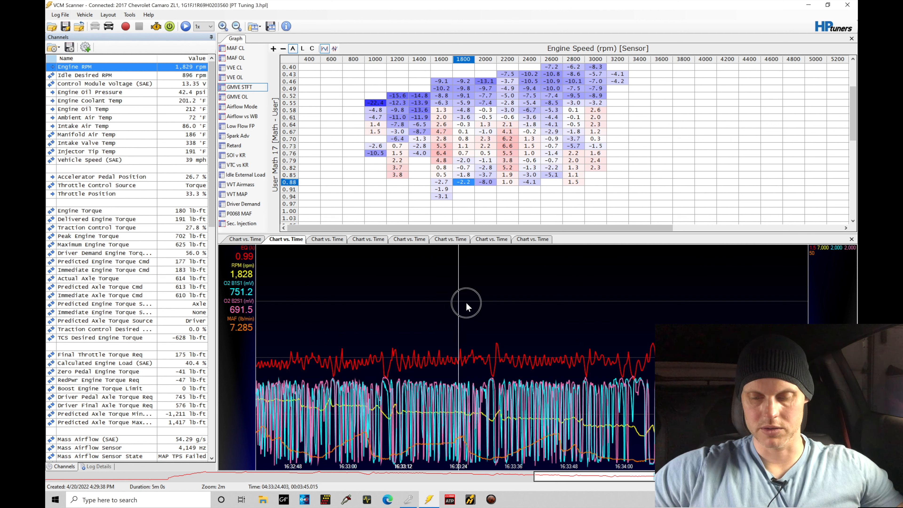
{"action": "left_click_drag", "start_coordinate": [525, 299], "coordinate": [558, 301]}
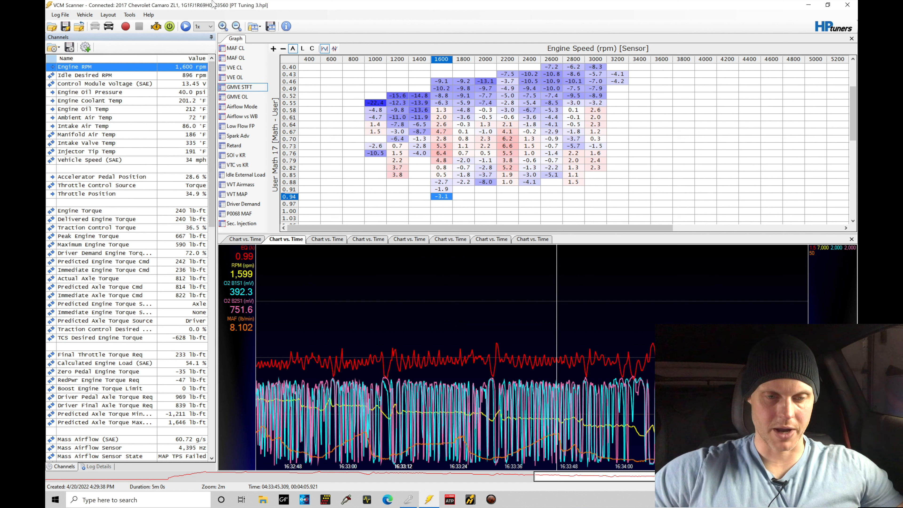
- Start opening another log file in VCM Scanner
{"action": "left_click", "coordinate": [52, 26]}
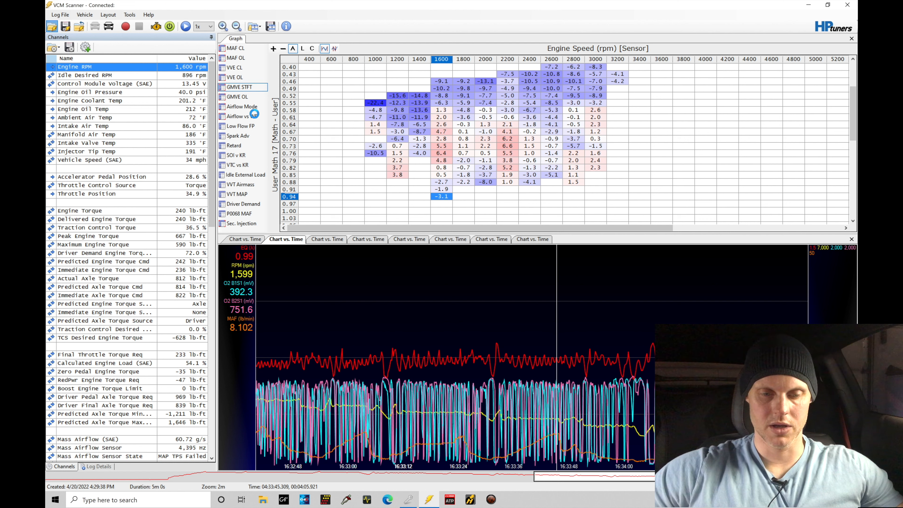